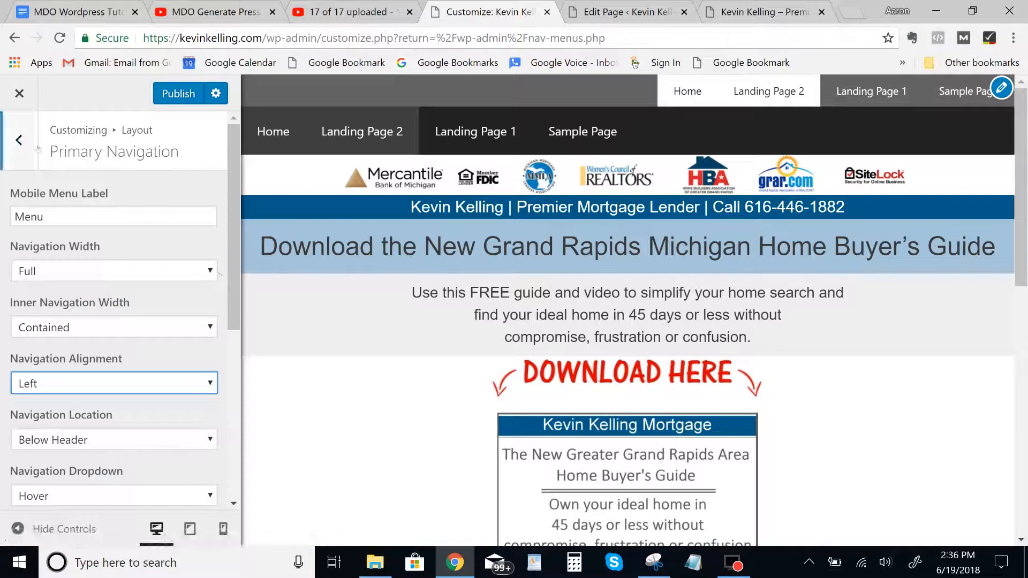
# Step: Go back to the Customizer's main section list and check the Appearance options on the page editor's browser tab
pyautogui.click(19, 141)
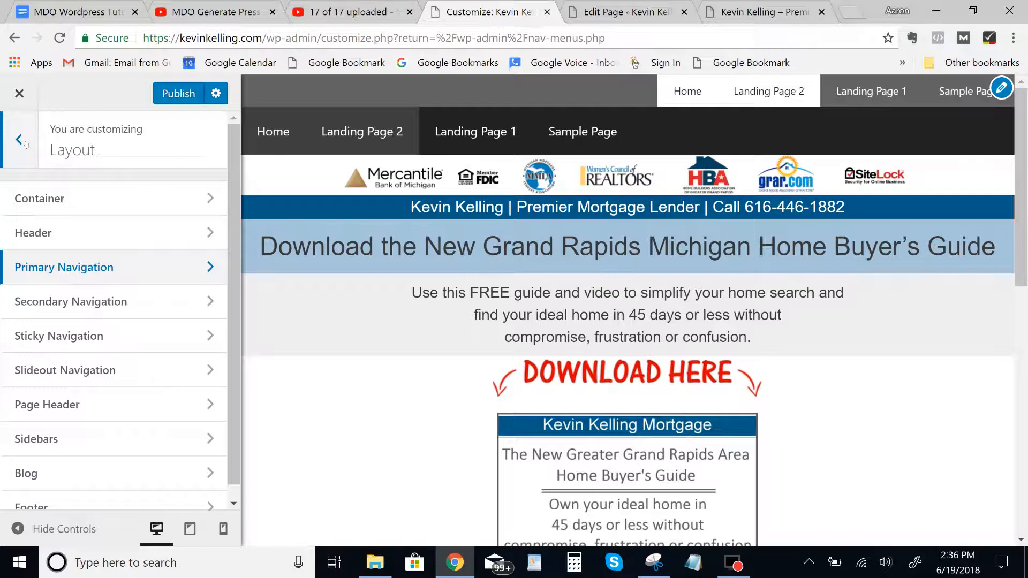
pyautogui.click(24, 142)
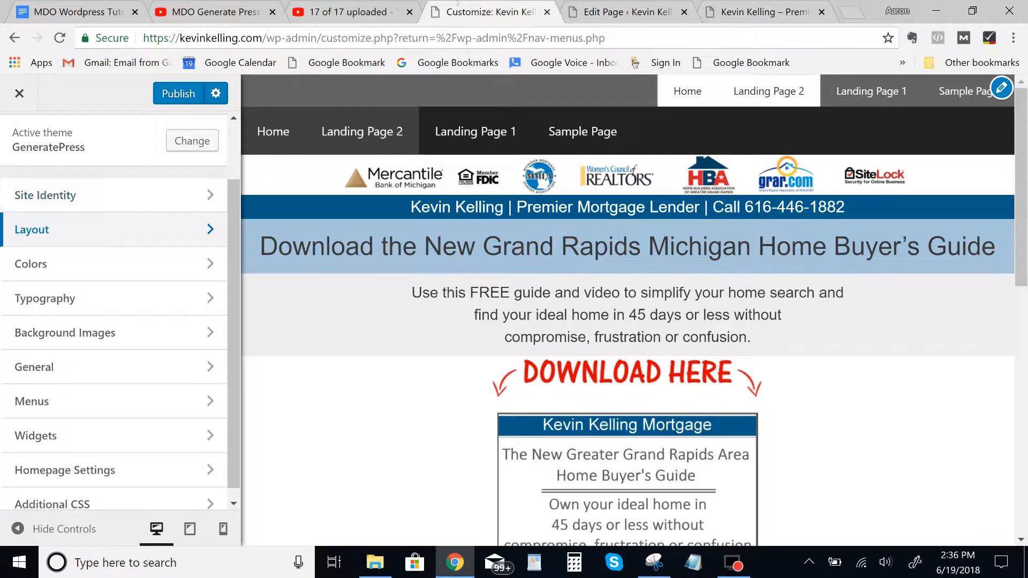
pyautogui.click(626, 11)
pyautogui.moveTo(49, 219)
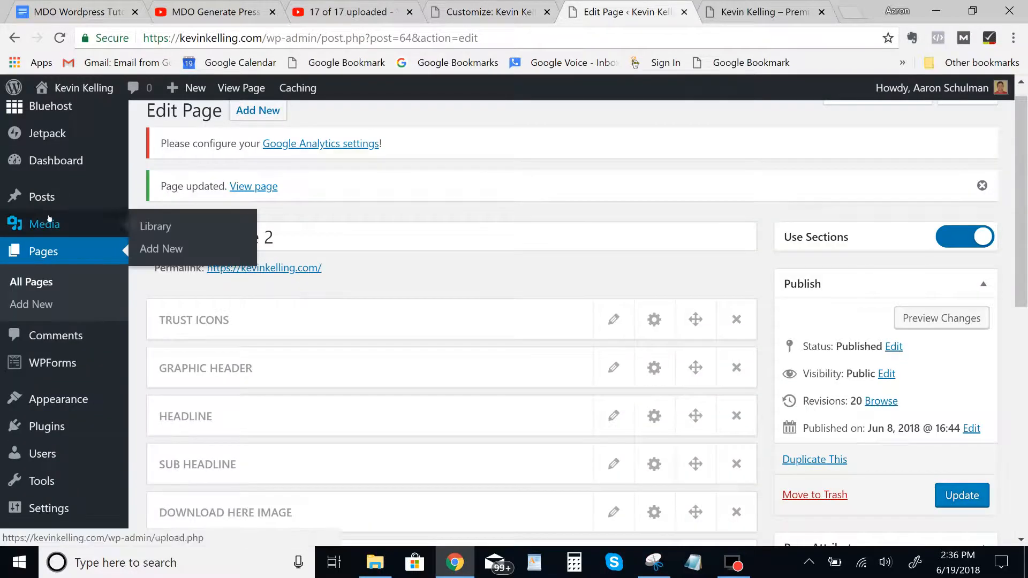
pyautogui.moveTo(48, 400)
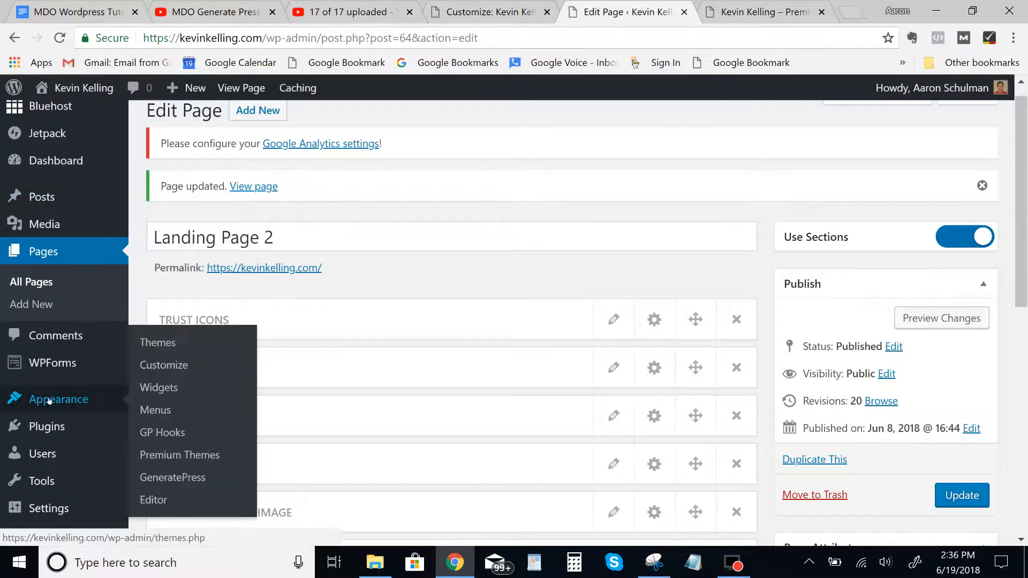
pyautogui.click(166, 365)
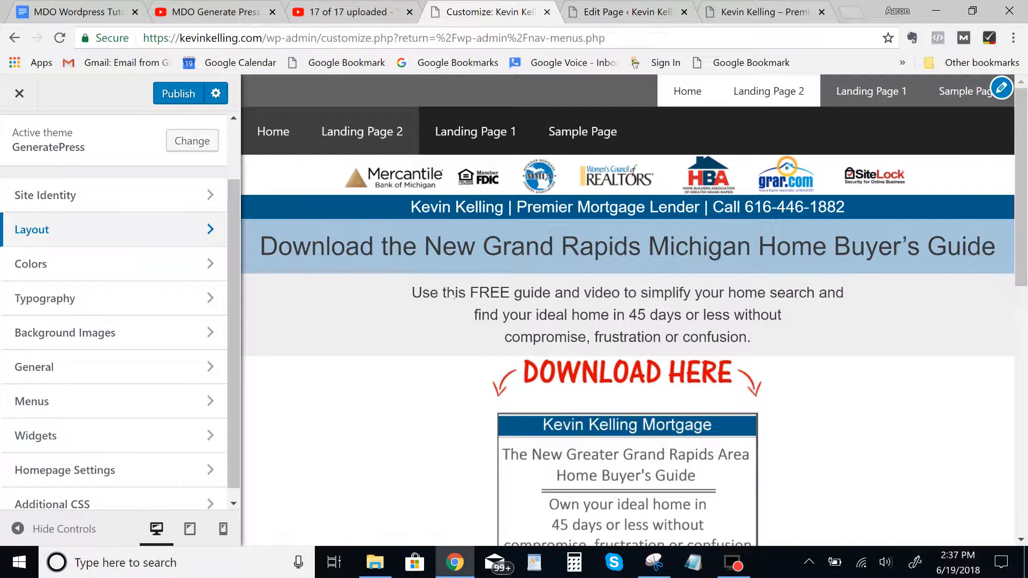
# Step: Open the Menus screen in a new browser tab and place it directly after the Customize tab
pyautogui.click(647, 6)
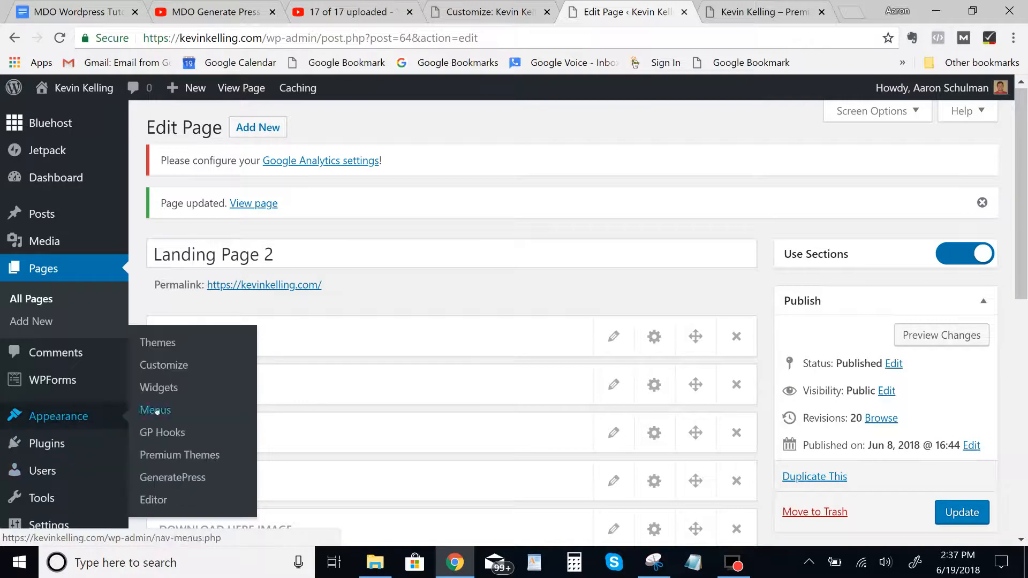
pyautogui.rightClick(156, 411)
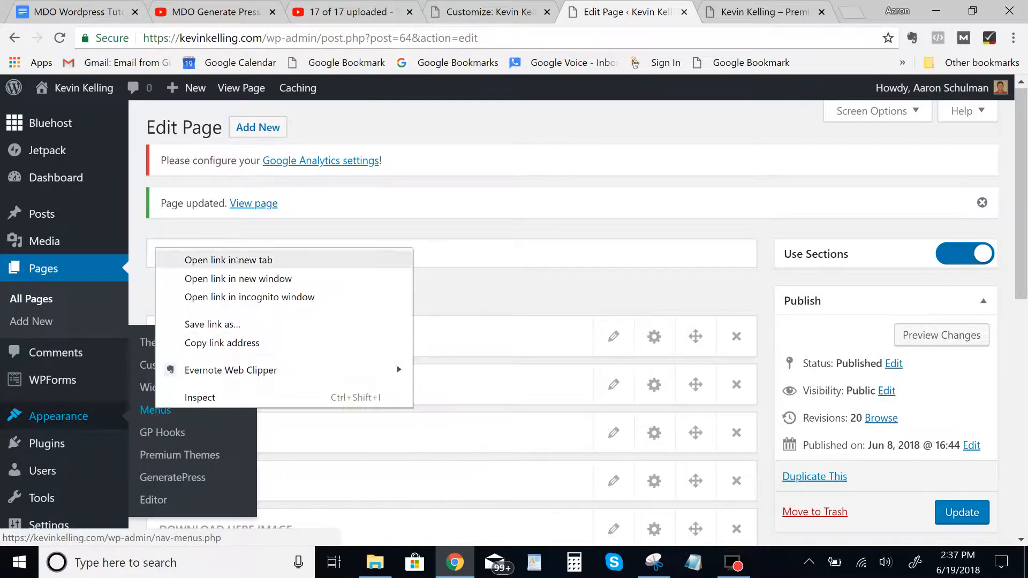
pyautogui.click(214, 258)
pyautogui.moveTo(735, 6); pyautogui.dragTo(492, 4)
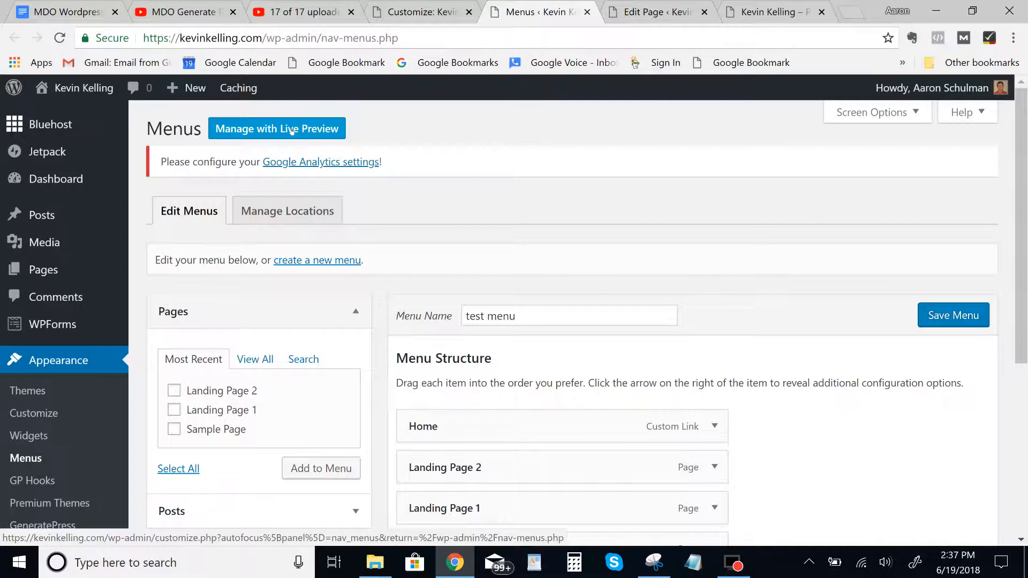
# Step: Return to the Customizer and open the Primary Navigation settings under Layout
pyautogui.click(407, 4)
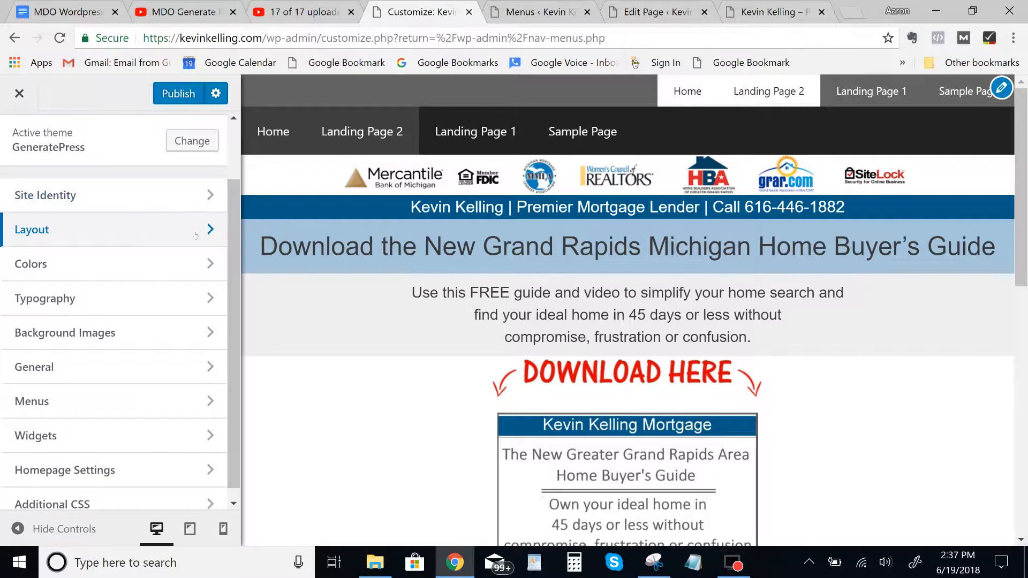
pyautogui.click(207, 266)
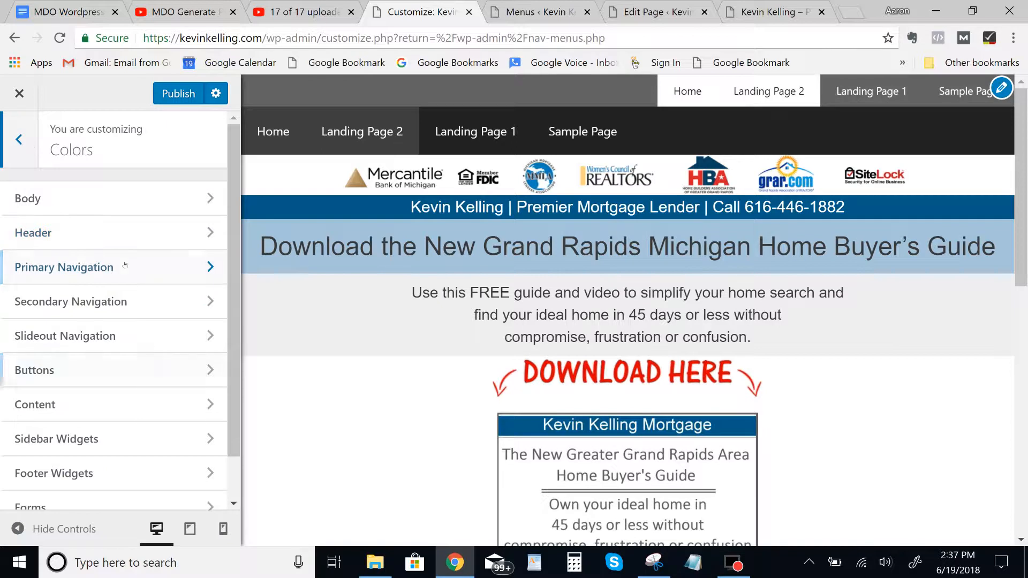
pyautogui.click(19, 139)
pyautogui.click(135, 230)
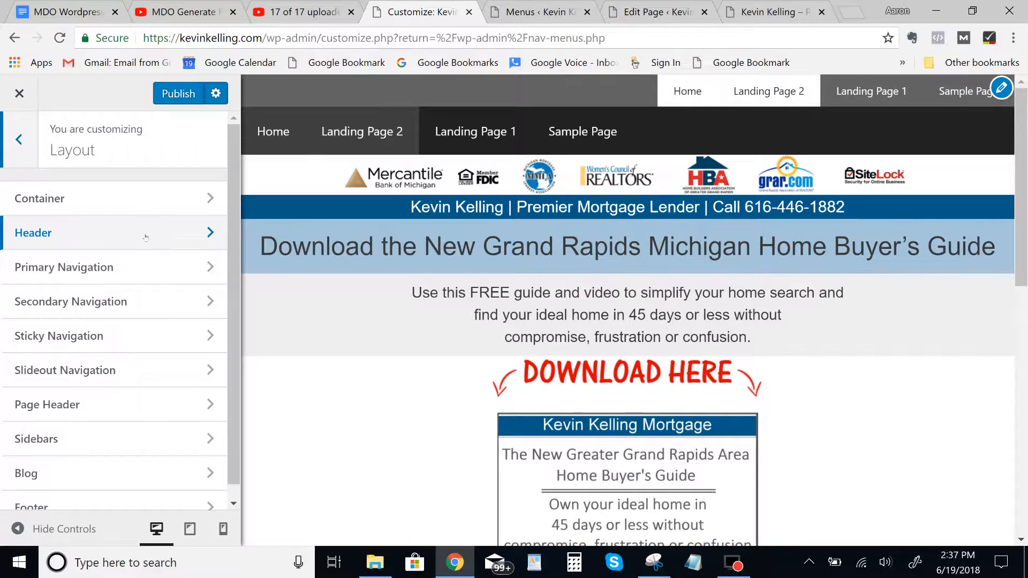
pyautogui.click(175, 268)
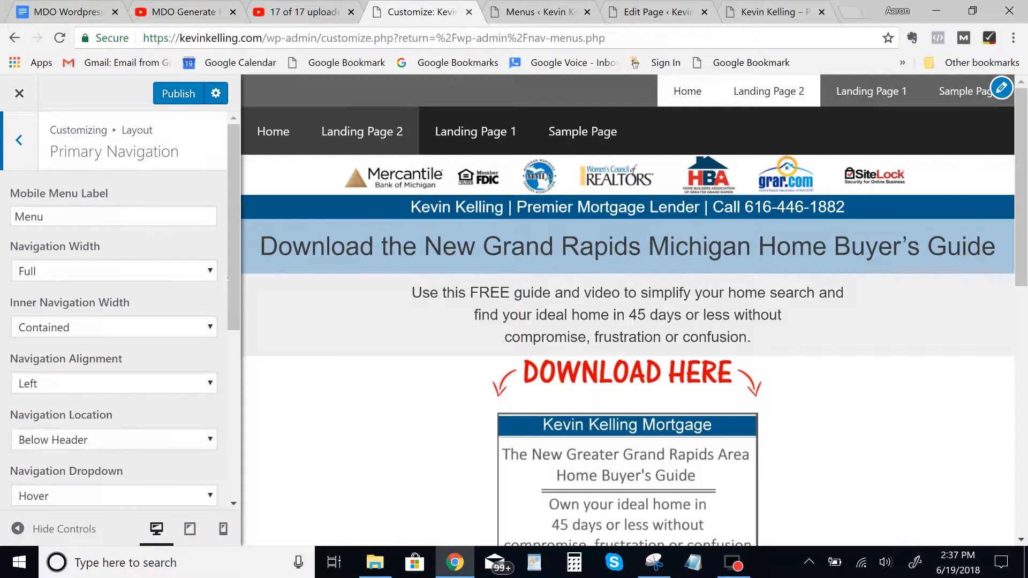
# Step: Try Center and Right as the primary navigation's alignment and set it back to Left
pyautogui.moveTo(235, 274); pyautogui.dragTo(233, 336)
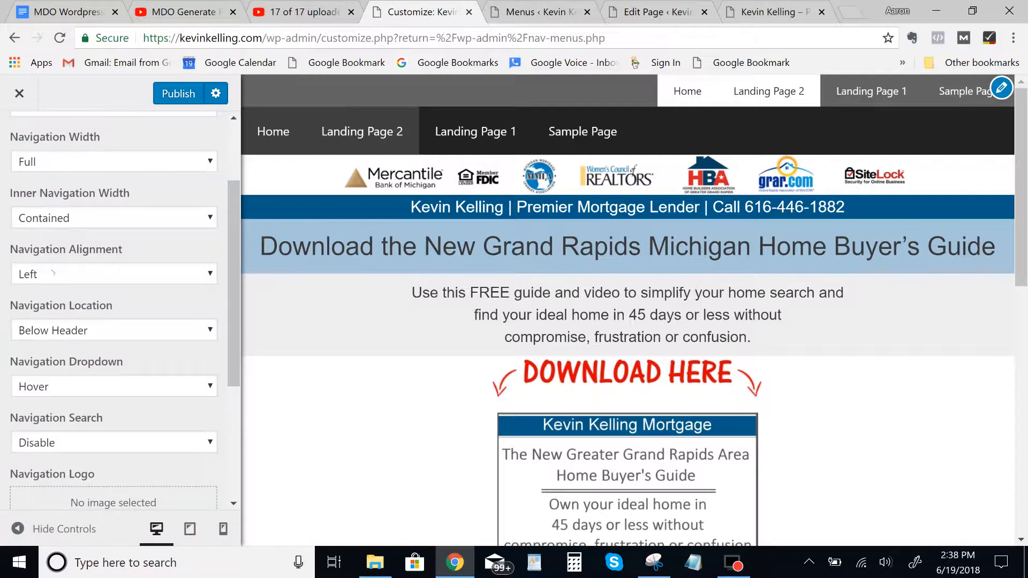
pyautogui.click(114, 277)
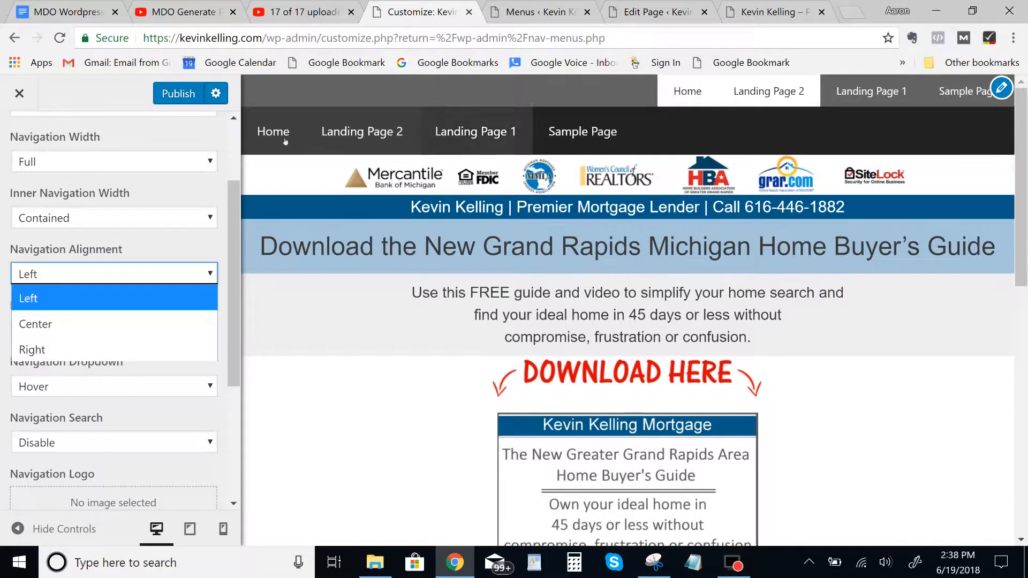
pyautogui.click(91, 322)
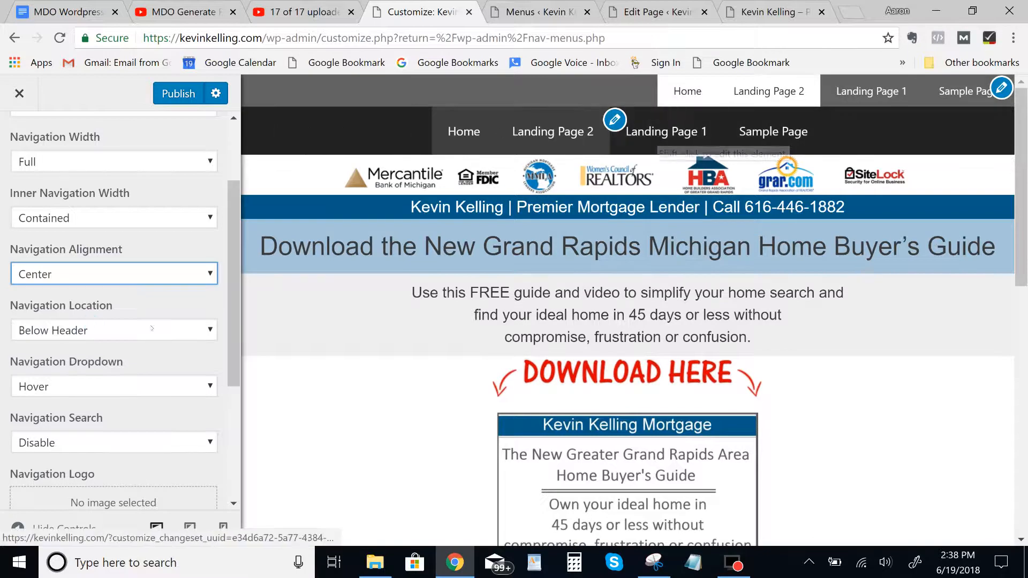
pyautogui.click(137, 274)
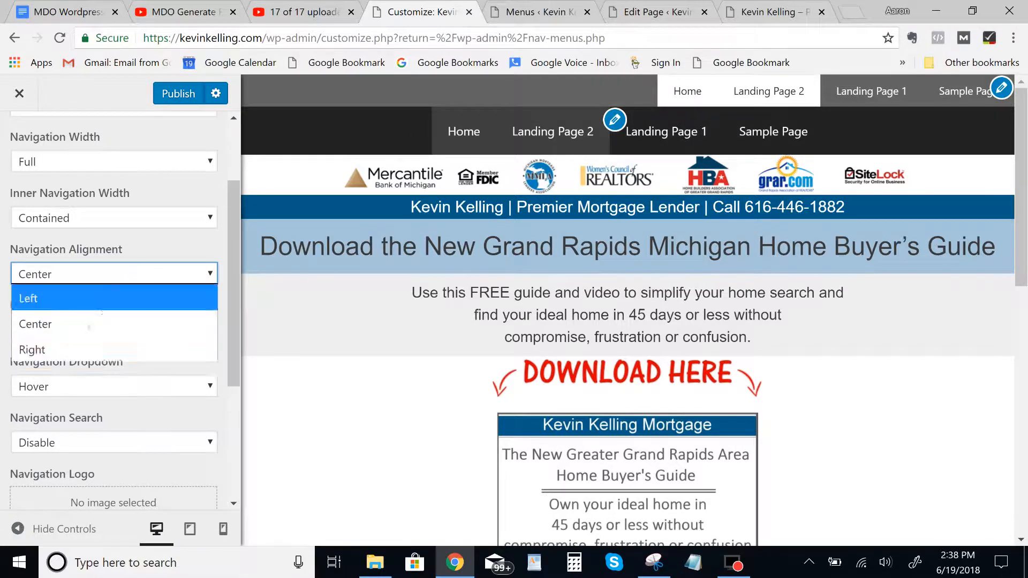
pyautogui.click(69, 351)
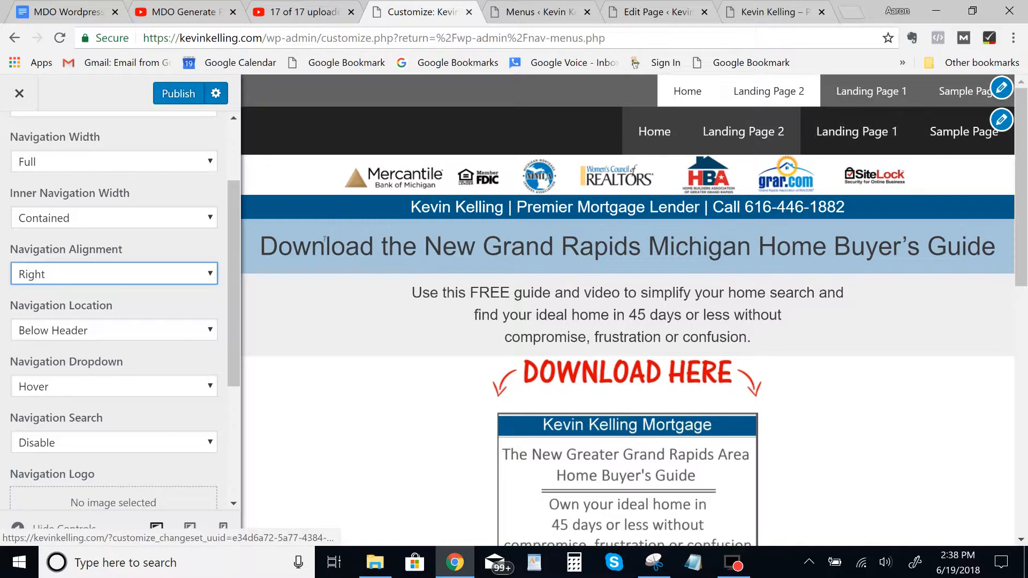
pyautogui.click(132, 282)
pyautogui.click(80, 302)
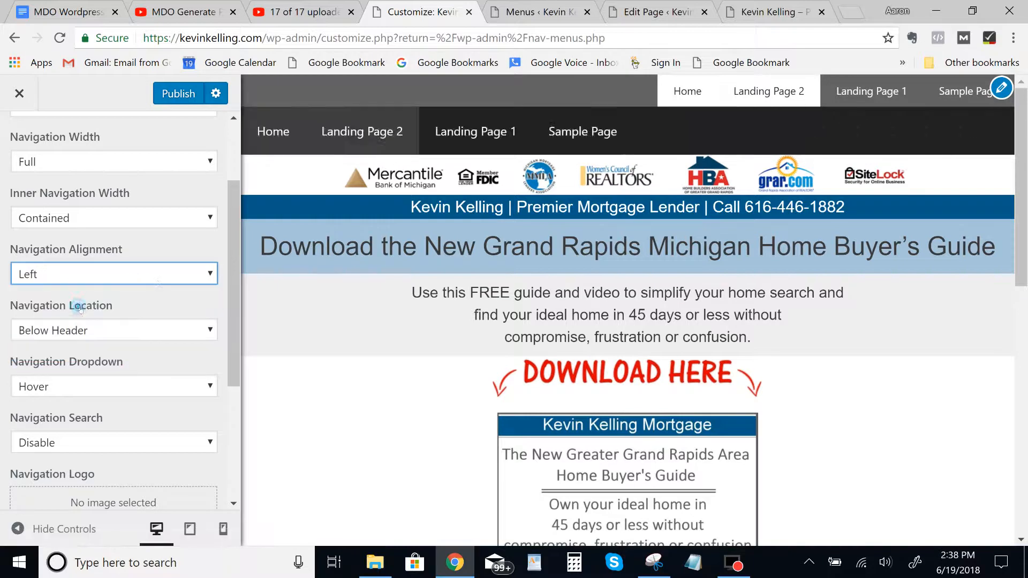
# Step: Try Above Header and Float Right as the navigation location and set it back to Below Header
pyautogui.click(133, 335)
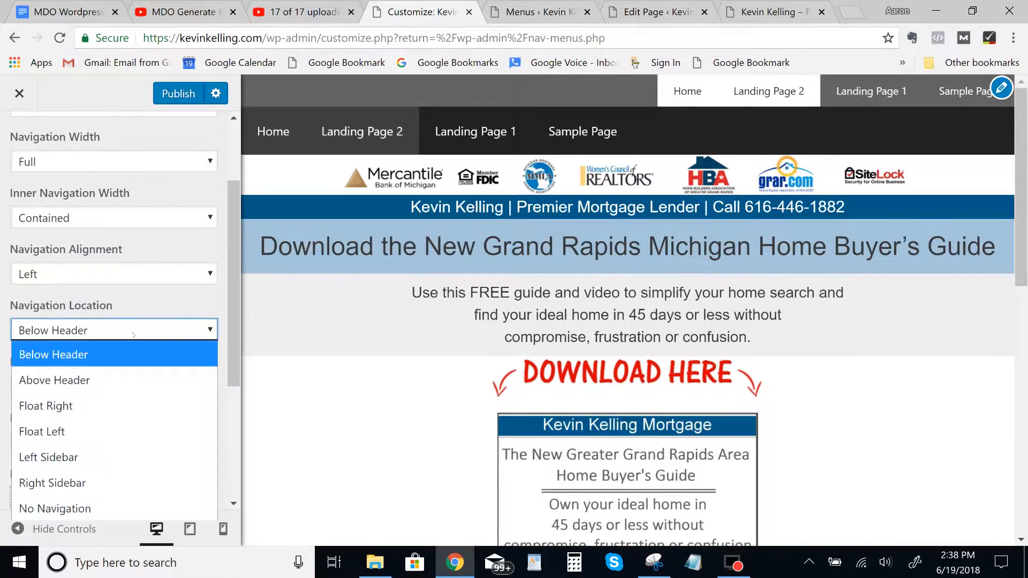
pyautogui.click(94, 391)
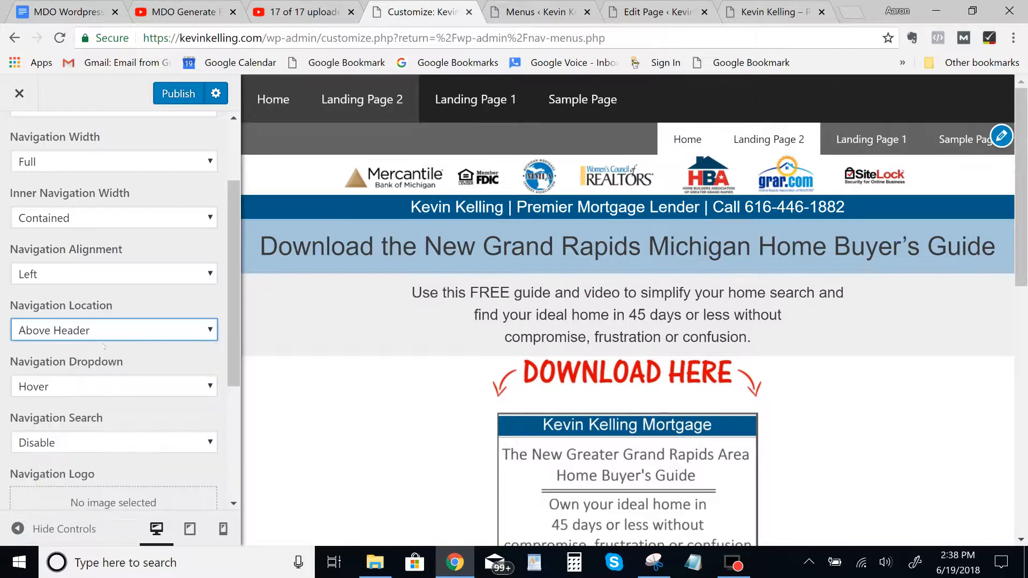
pyautogui.click(126, 337)
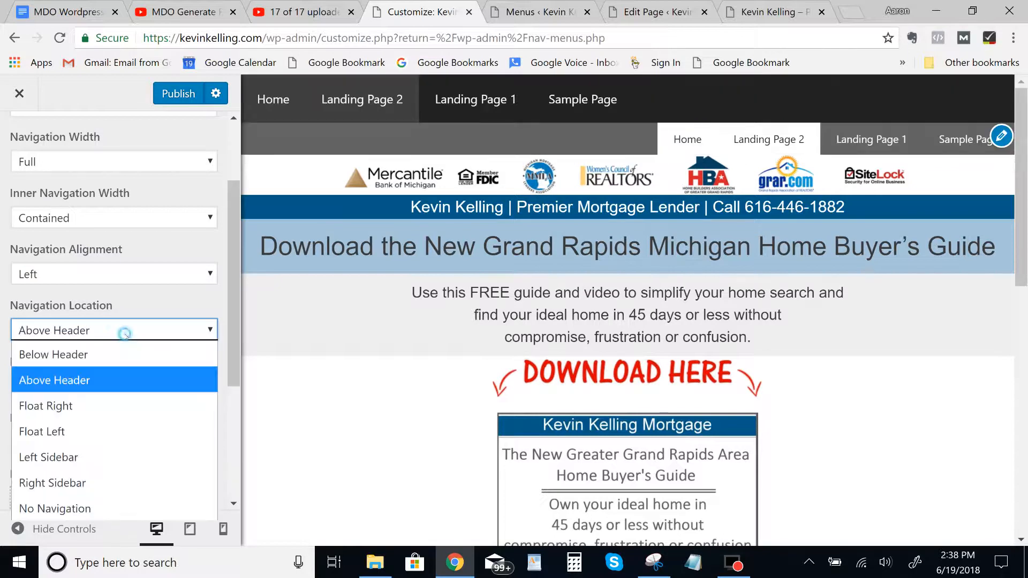
pyautogui.click(88, 403)
pyautogui.click(114, 323)
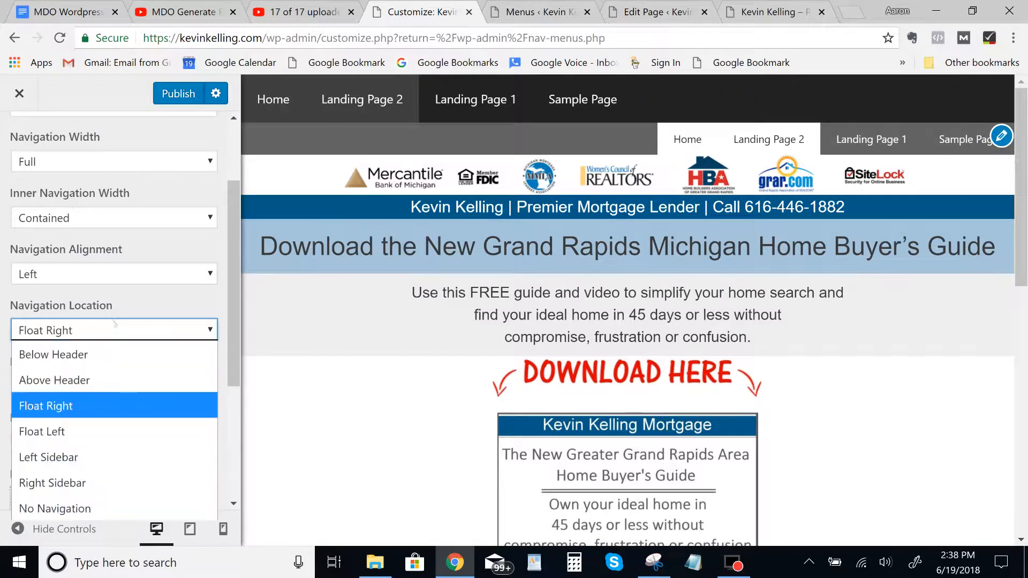
pyautogui.click(69, 358)
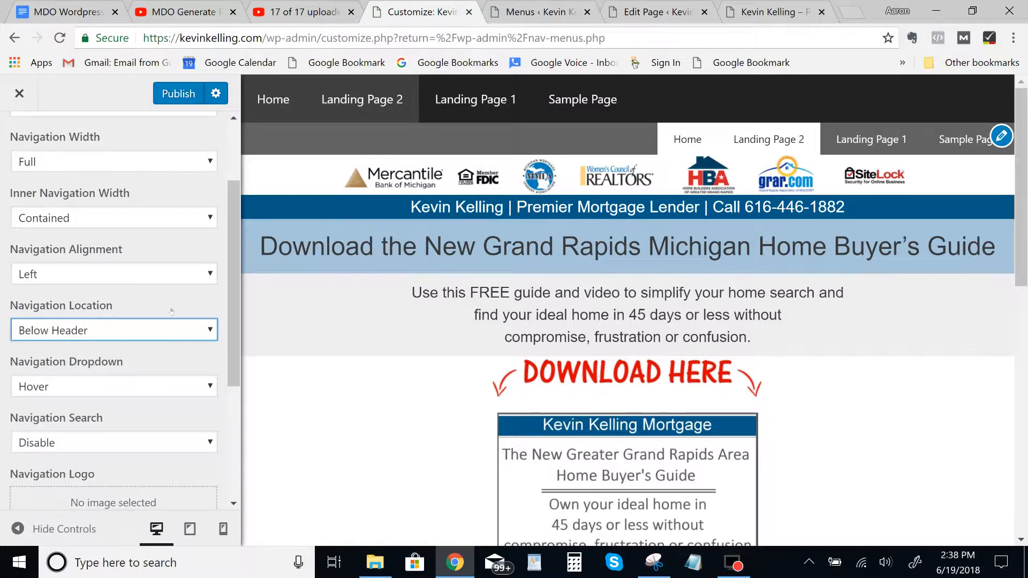
pyautogui.click(143, 327)
pyautogui.click(90, 352)
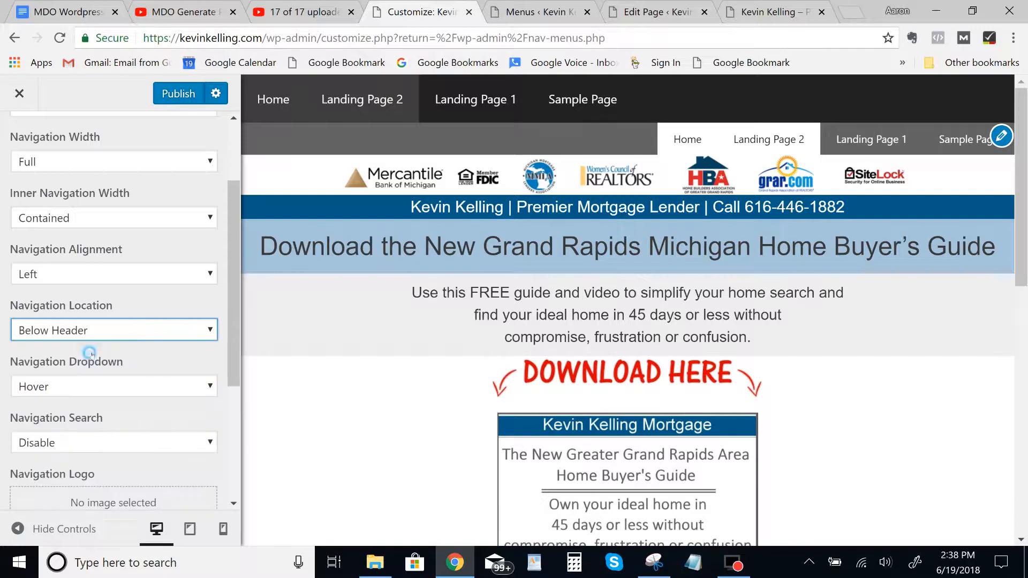
# Step: Review the Navigation Dropdown choices and keep Hover
pyautogui.click(239, 330)
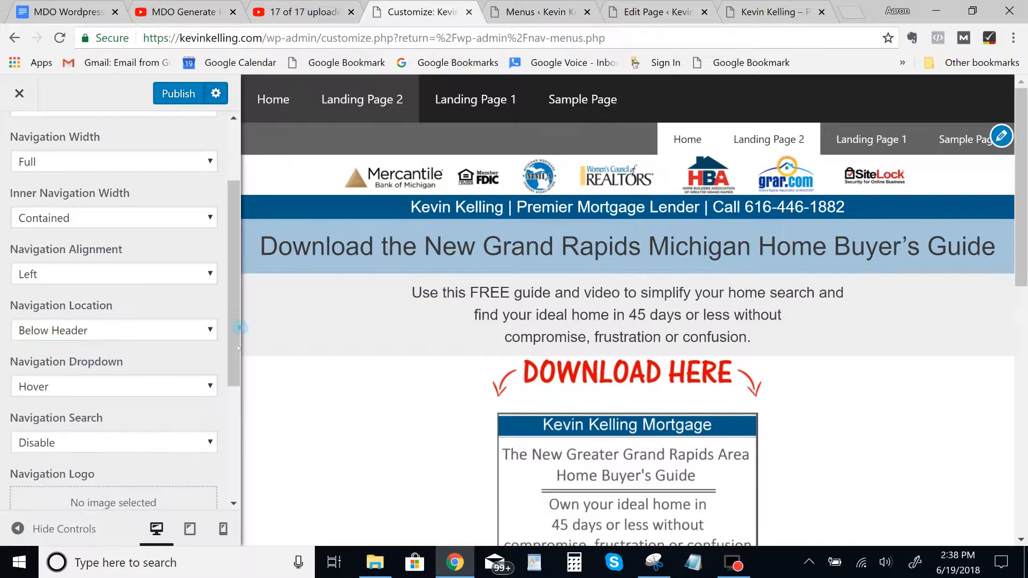
pyautogui.moveTo(235, 364); pyautogui.dragTo(227, 407)
pyautogui.click(208, 315)
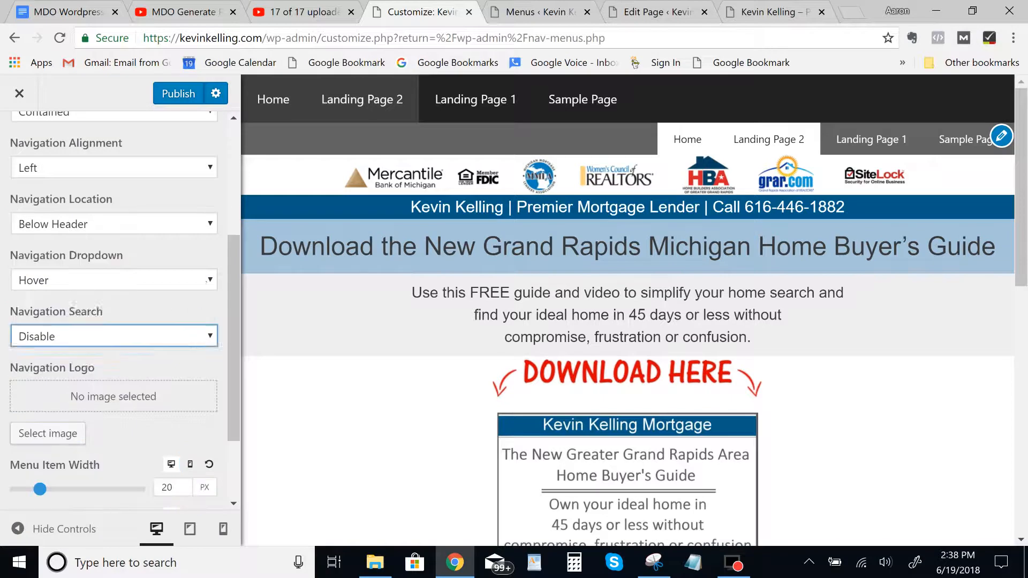
pyautogui.click(205, 279)
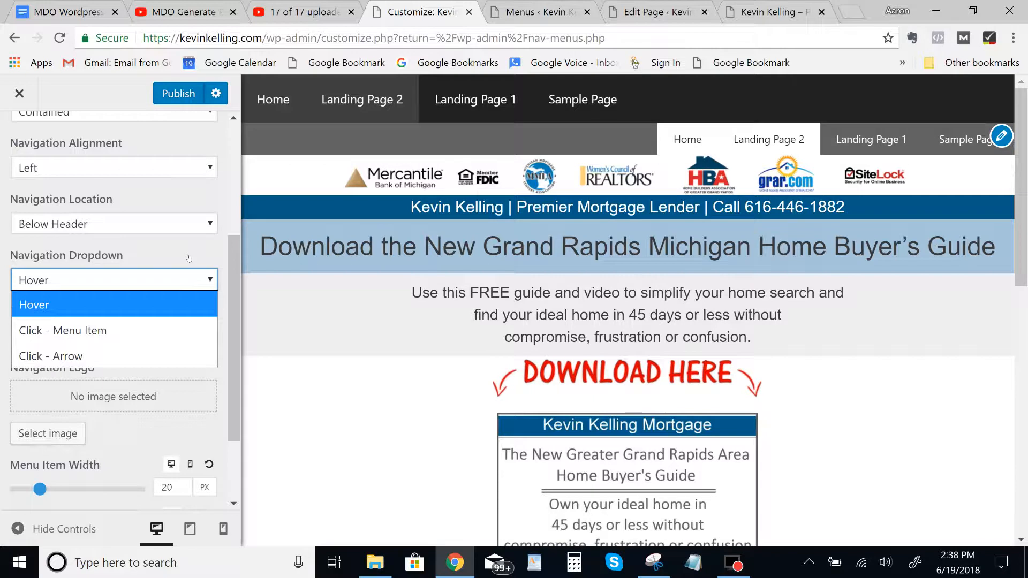
pyautogui.click(189, 259)
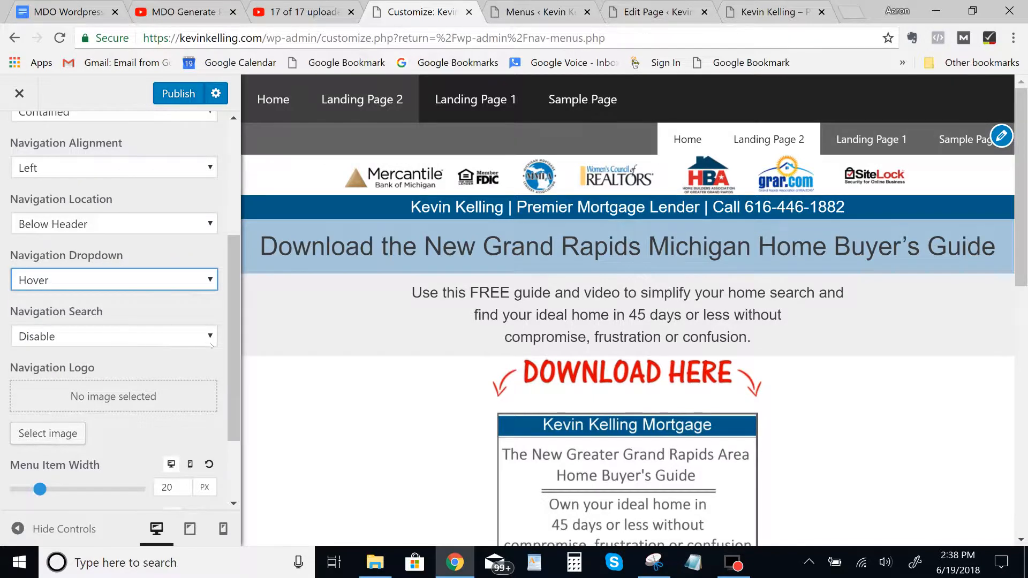
# Step: Enable Navigation Search and test opening and closing the search field in the previewed navigation bar
pyautogui.click(203, 335)
pyautogui.click(106, 359)
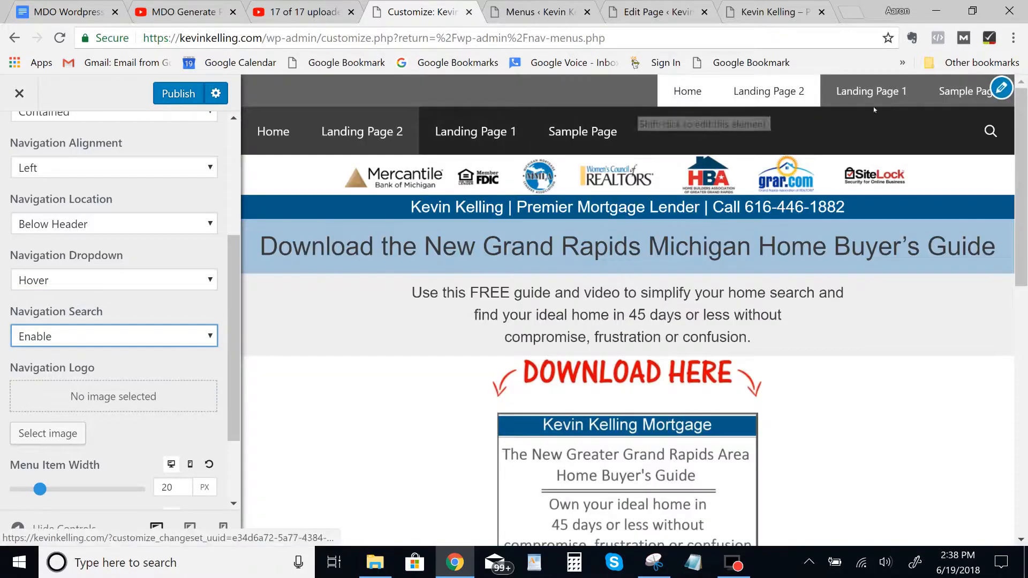
pyautogui.click(991, 132)
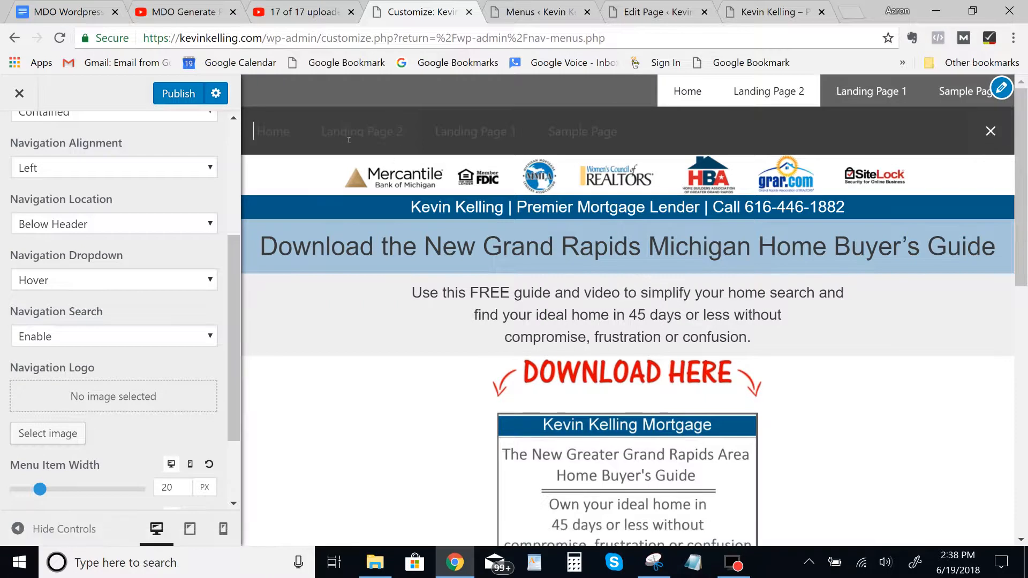
pyautogui.click(990, 133)
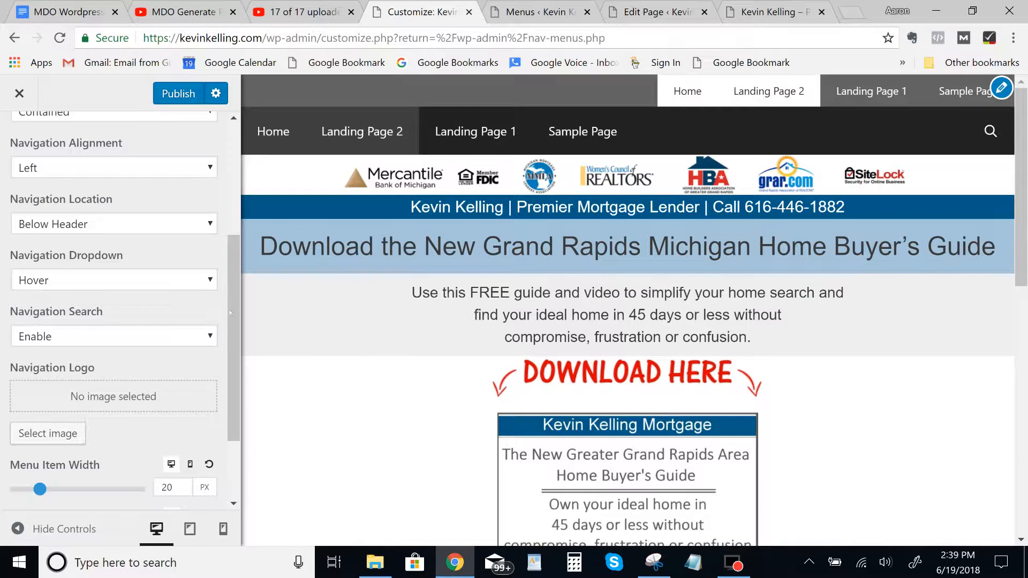
# Step: Increase the primary navigation's Menu Item Width to 32 px
pyautogui.moveTo(233, 309); pyautogui.dragTo(231, 355)
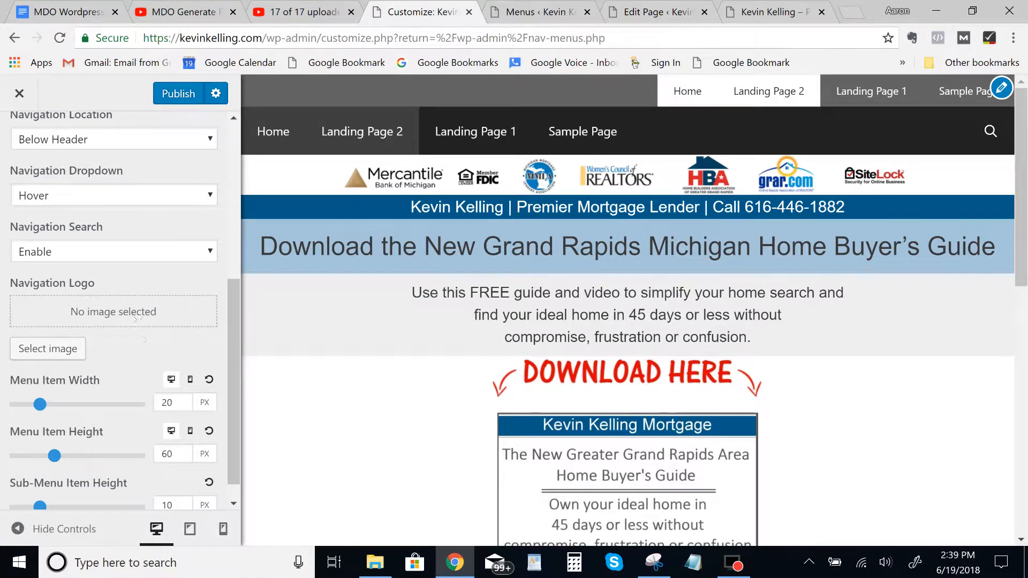
pyautogui.scroll(-1, 221, 348)
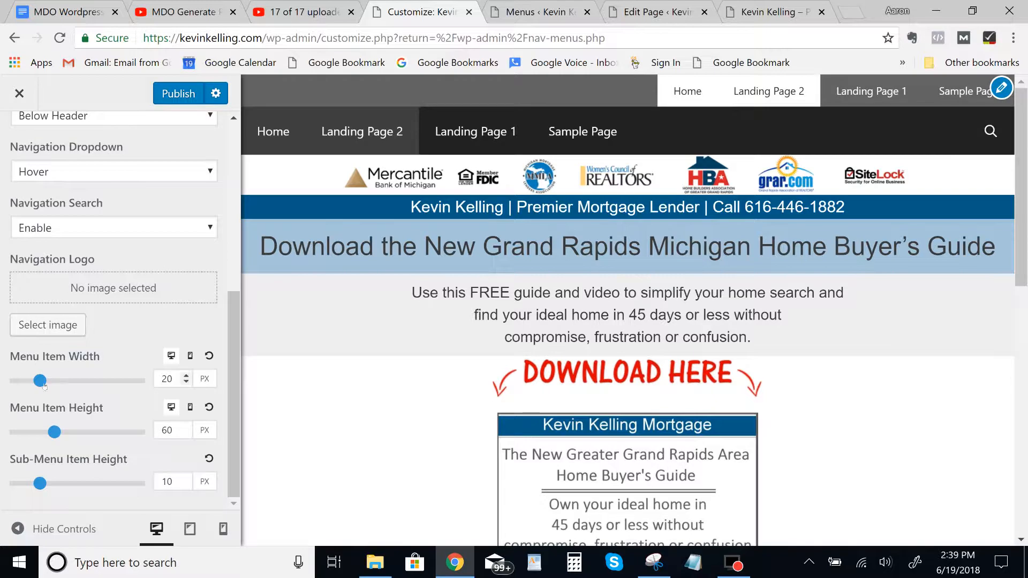
pyautogui.moveTo(41, 382); pyautogui.dragTo(59, 383)
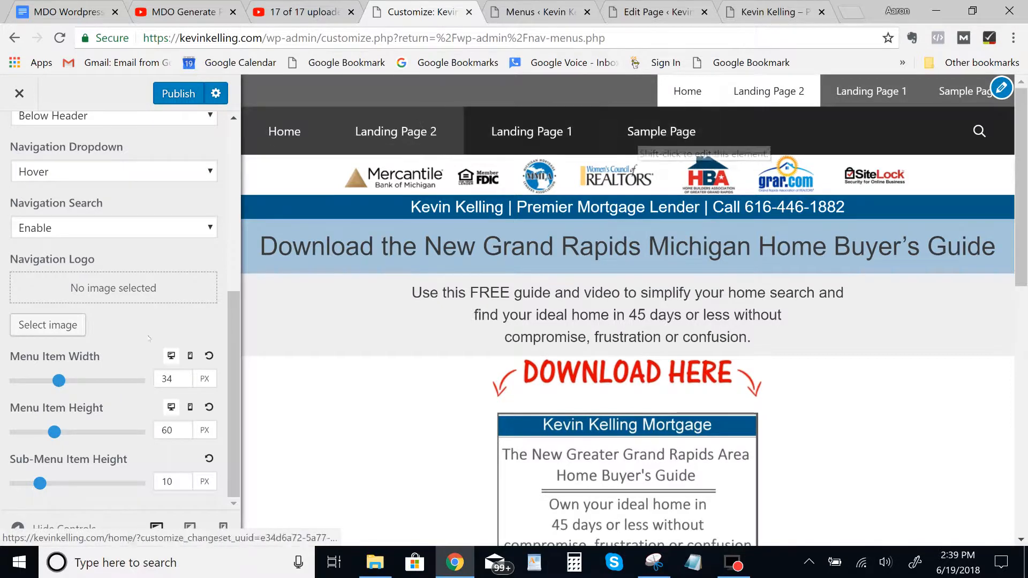
pyautogui.moveTo(62, 381)
pyautogui.mouseDown()
pyautogui.moveTo(76, 381)
pyautogui.moveTo(58, 381)
pyautogui.mouseUp()
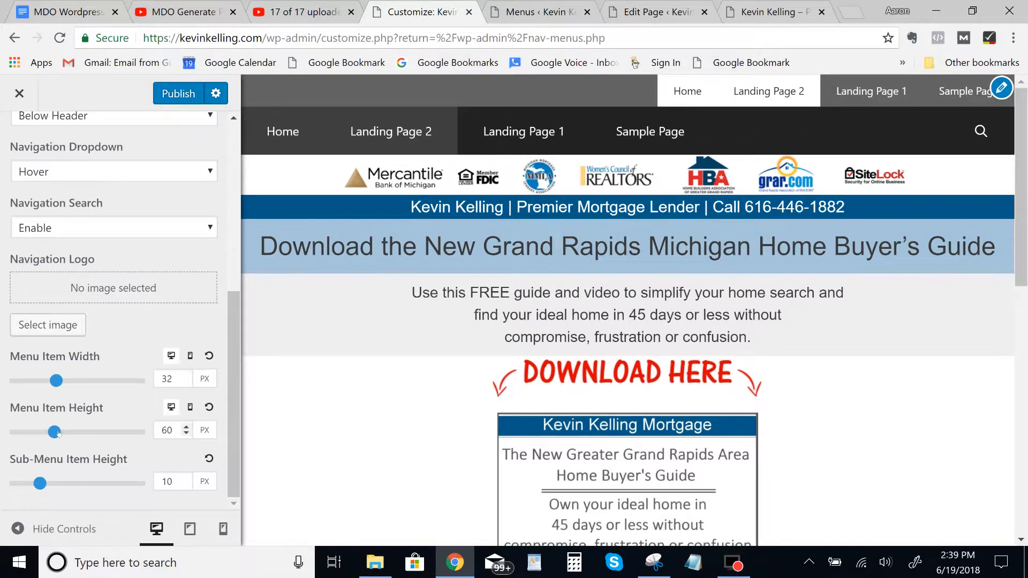
# Step: Try a Menu Item Height of 58 px and a Sub-Menu Item Height of 13 px for the primary navigation
pyautogui.moveTo(58, 433)
pyautogui.mouseDown()
pyautogui.moveTo(29, 432)
pyautogui.moveTo(75, 432)
pyautogui.moveTo(52, 432)
pyautogui.mouseUp()
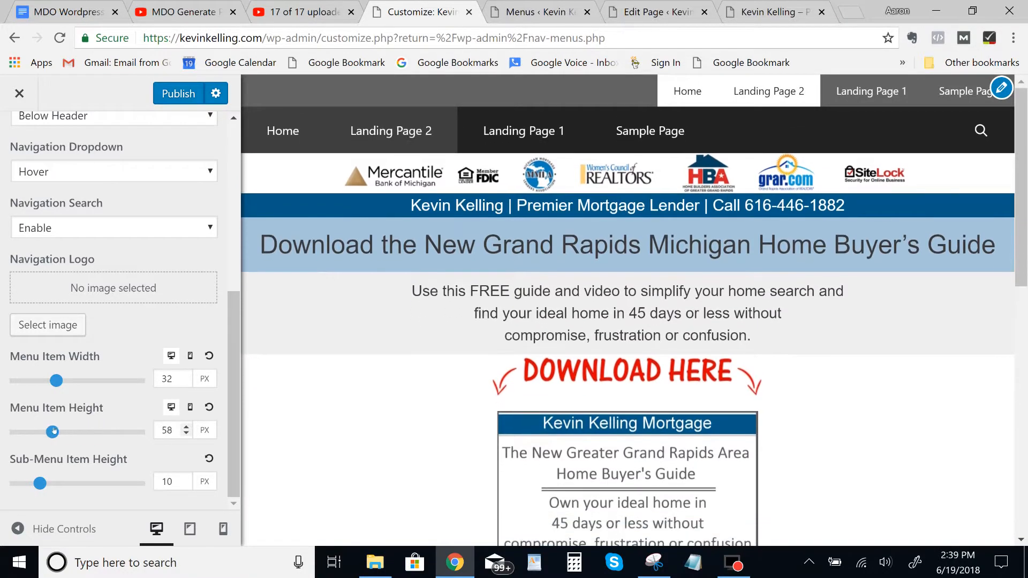
pyautogui.moveTo(44, 485); pyautogui.dragTo(52, 485)
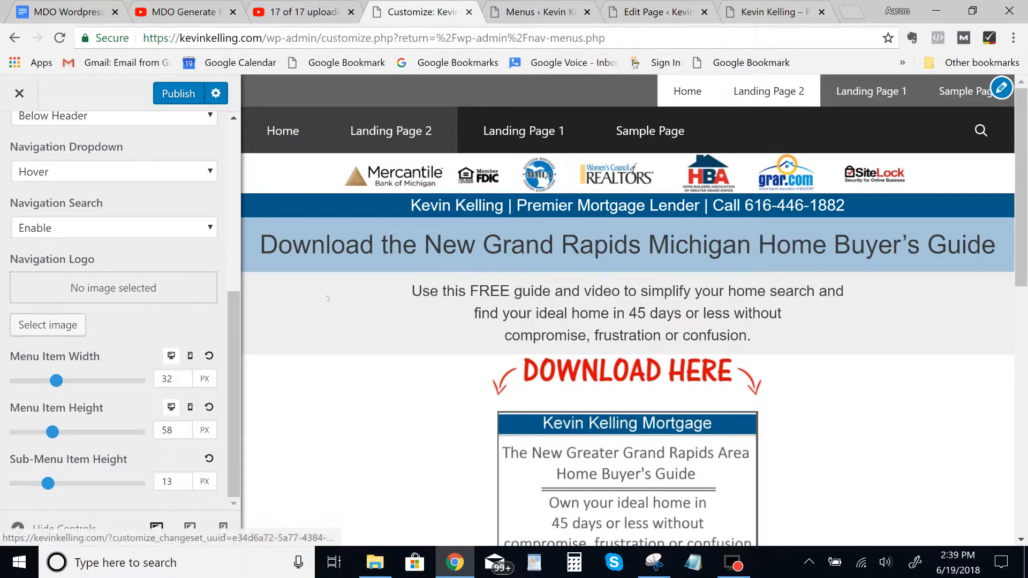
pyautogui.scroll(3, 220, 286)
pyautogui.scroll(2, 220, 285)
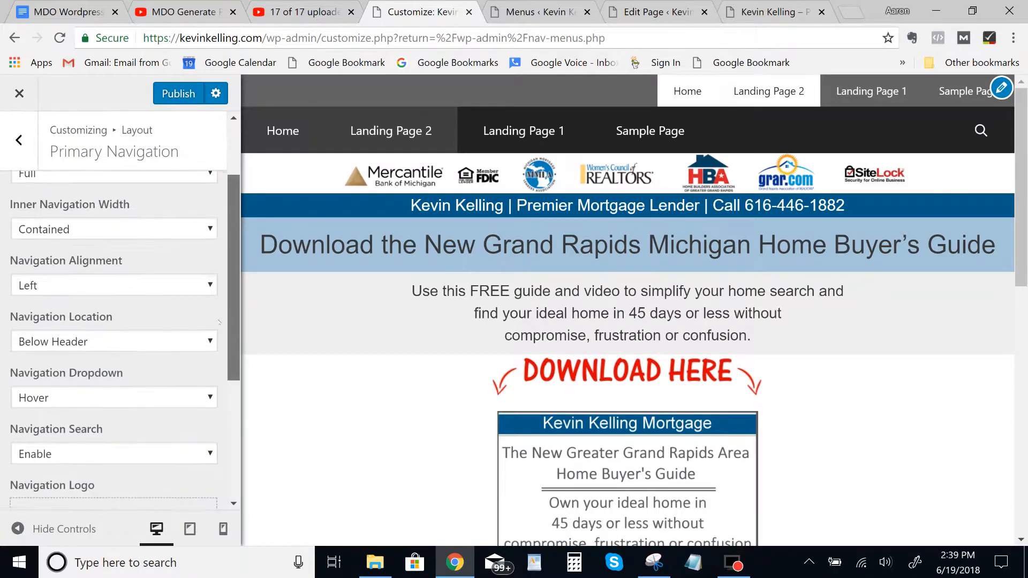
pyautogui.scroll(-5, 236, 460)
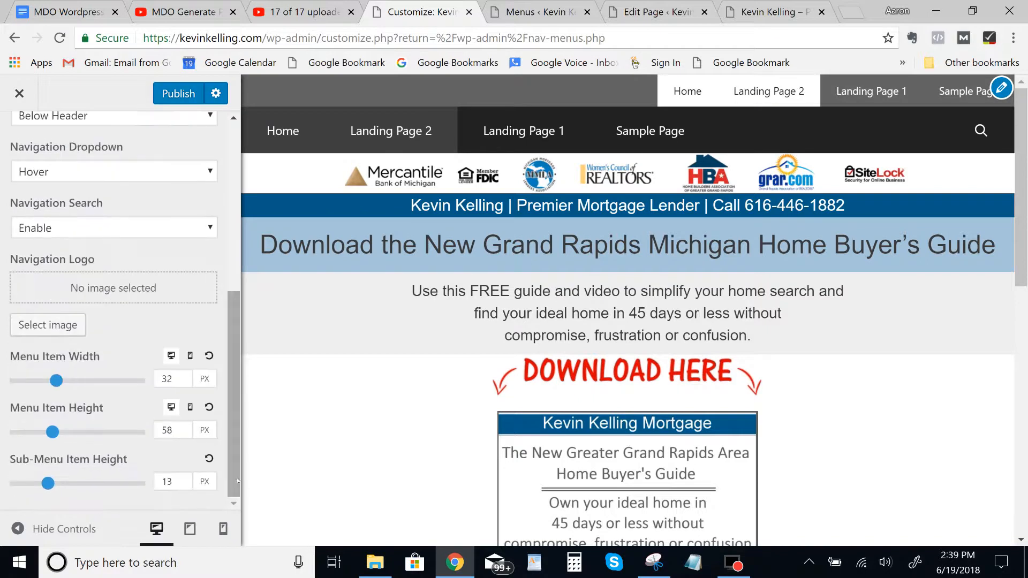
pyautogui.moveTo(230, 473)
pyautogui.mouseDown()
pyautogui.moveTo(230, 462)
pyautogui.moveTo(228, 480)
pyautogui.mouseUp()
# Step: Reduce the desktop Menu Item Width to 23 px and the Menu Item Height to 53 px
pyautogui.moveTo(60, 382); pyautogui.dragTo(46, 381)
pyautogui.moveTo(45, 432); pyautogui.dragTo(42, 430)
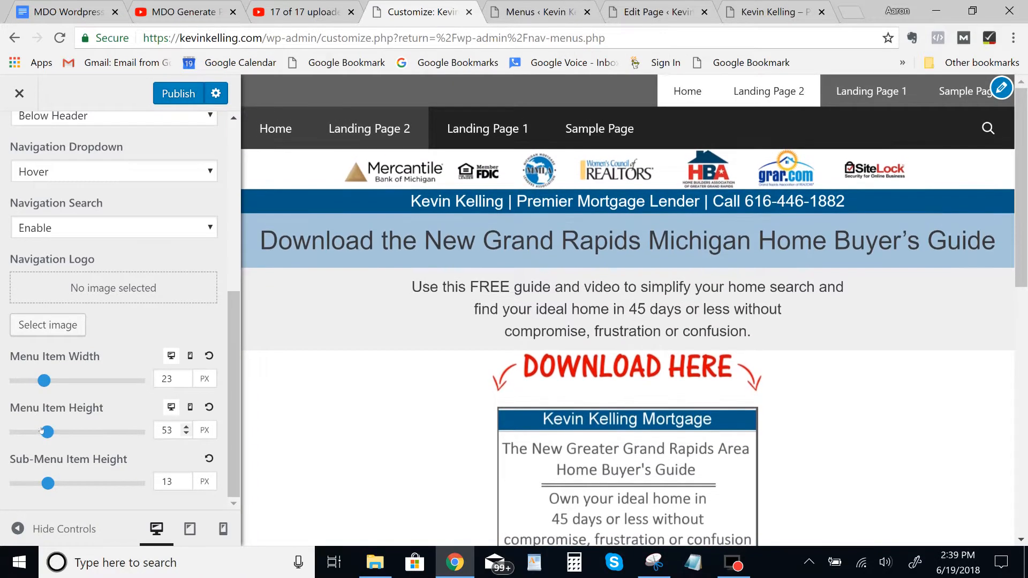
pyautogui.click(205, 380)
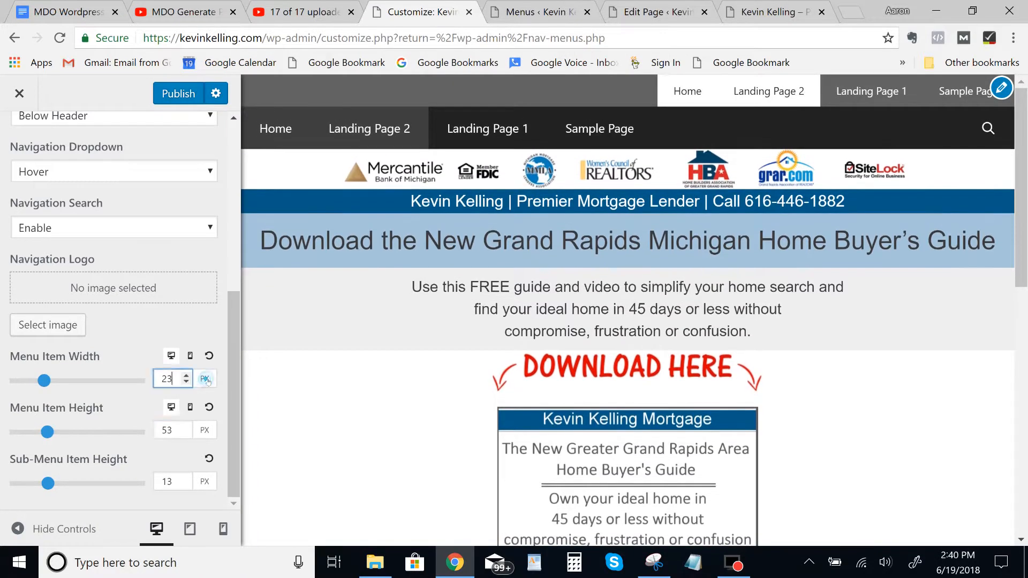
# Step: Try mobile menu sizing with item width 40 px, item height 49 px and sub-menu item height 12 px
pyautogui.click(191, 356)
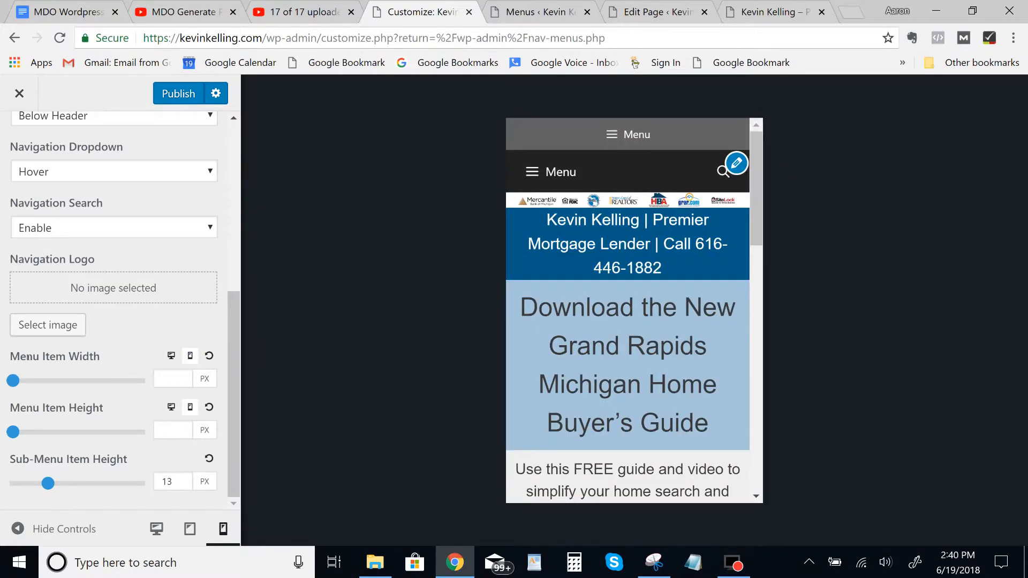
pyautogui.moveTo(18, 380); pyautogui.dragTo(69, 380)
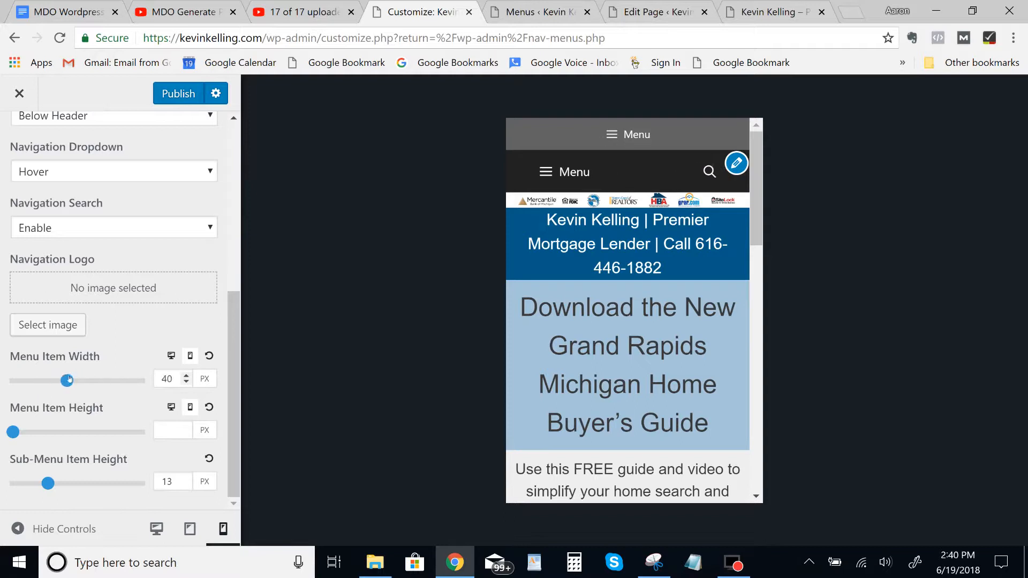
pyautogui.moveTo(14, 435); pyautogui.dragTo(41, 436)
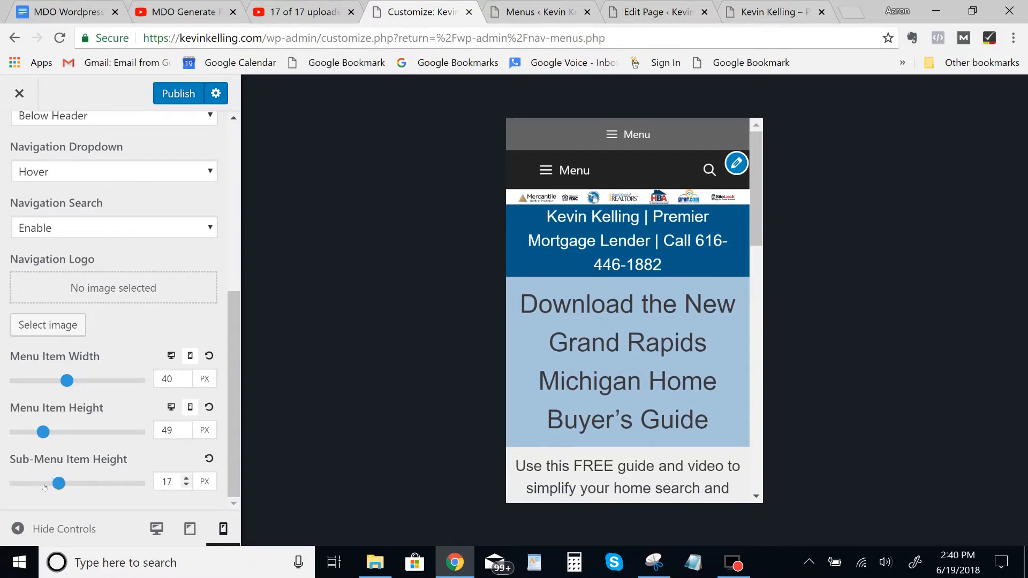
# Step: Preview the page at tablet size, set the Menu Item Width to 38 px and expand the primary menu
pyautogui.click(190, 528)
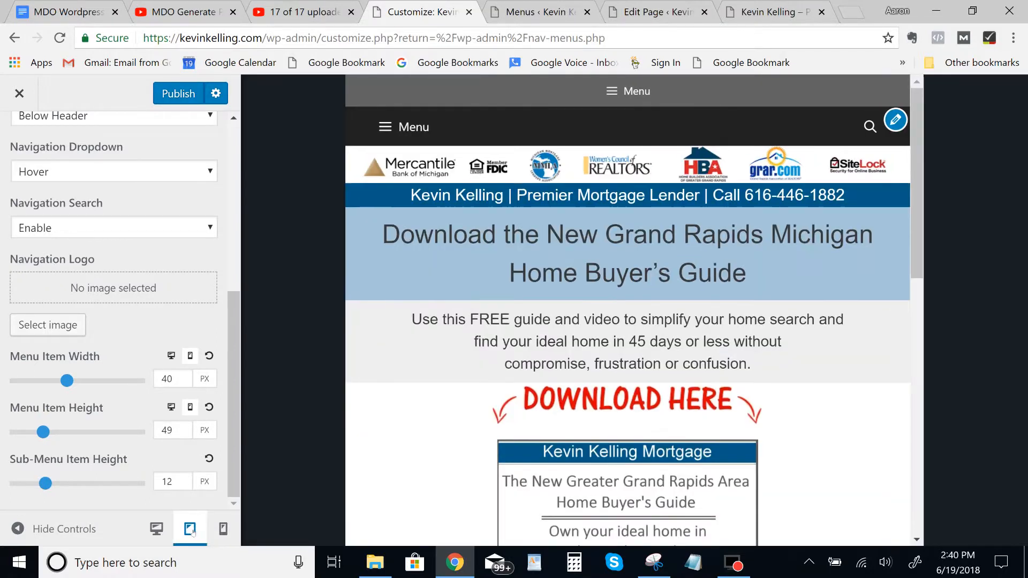
pyautogui.moveTo(73, 382)
pyautogui.mouseDown()
pyautogui.moveTo(33, 382)
pyautogui.moveTo(95, 380)
pyautogui.moveTo(66, 381)
pyautogui.mouseUp()
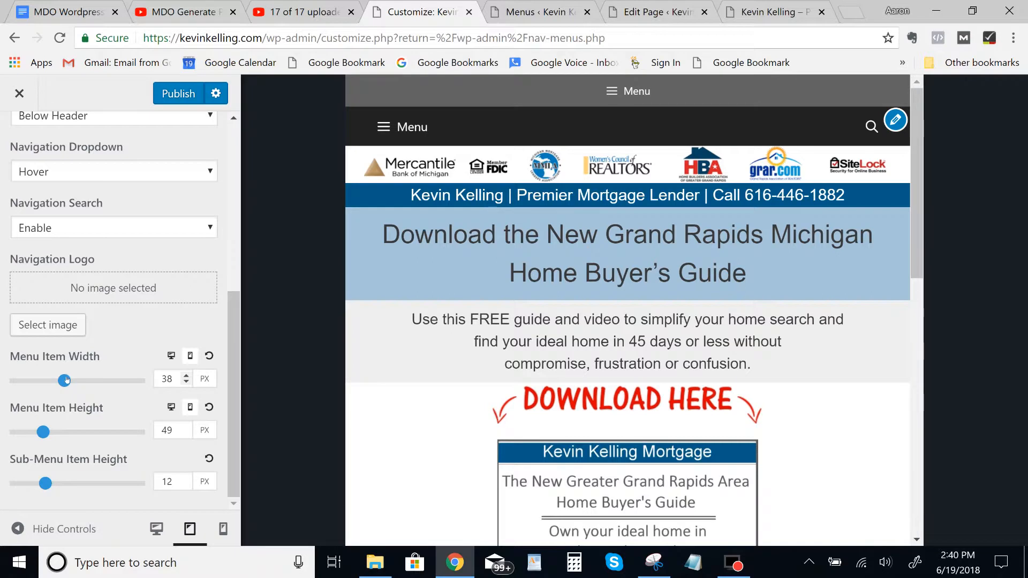
pyautogui.click(384, 128)
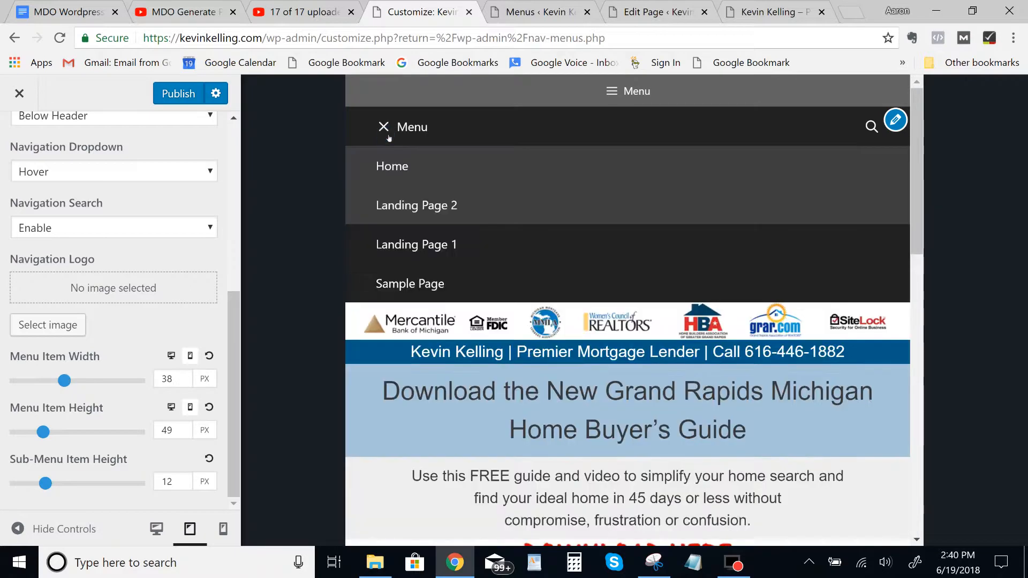
# Step: Set the mobile Menu Item Width to 49 px and Menu Item Height to 42 px, previewing the page at phone size
pyautogui.moveTo(64, 380)
pyautogui.mouseDown()
pyautogui.moveTo(110, 381)
pyautogui.moveTo(79, 381)
pyautogui.mouseUp()
pyautogui.moveTo(46, 435)
pyautogui.mouseDown()
pyautogui.moveTo(75, 433)
pyautogui.moveTo(35, 433)
pyautogui.mouseUp()
pyautogui.click(222, 529)
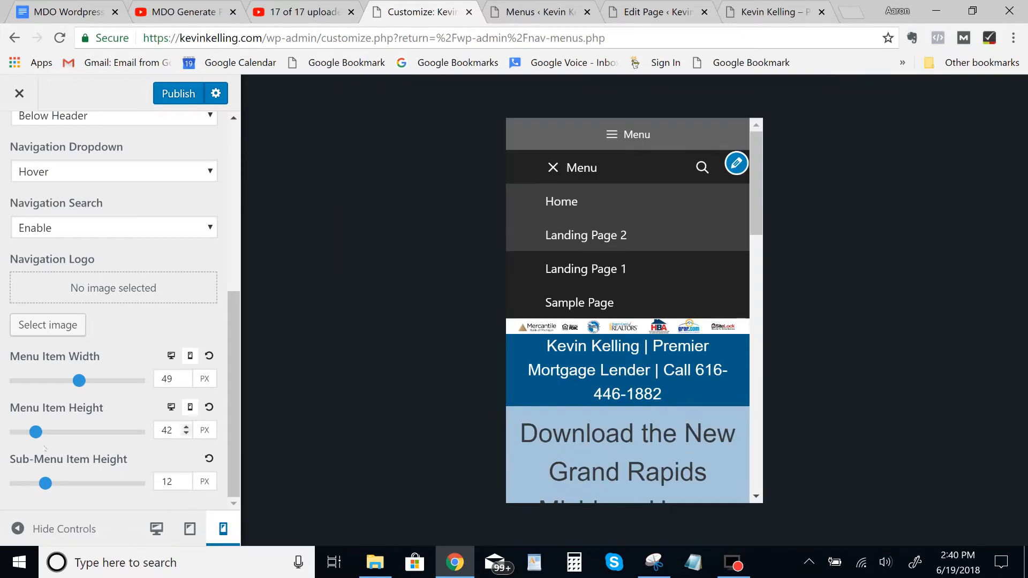
# Step: Set the Sub-Menu Item Height to 20 px and mobile Menu Item Height to 37 px, and reduce the mobile Menu Item Width
pyautogui.moveTo(47, 480); pyautogui.dragTo(60, 484)
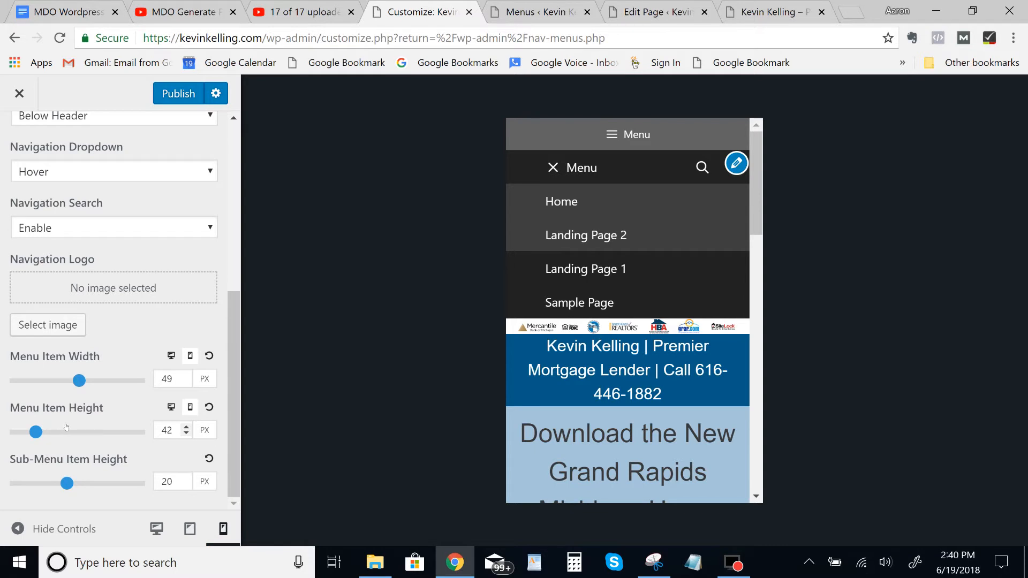
pyautogui.moveTo(39, 431); pyautogui.dragTo(31, 431)
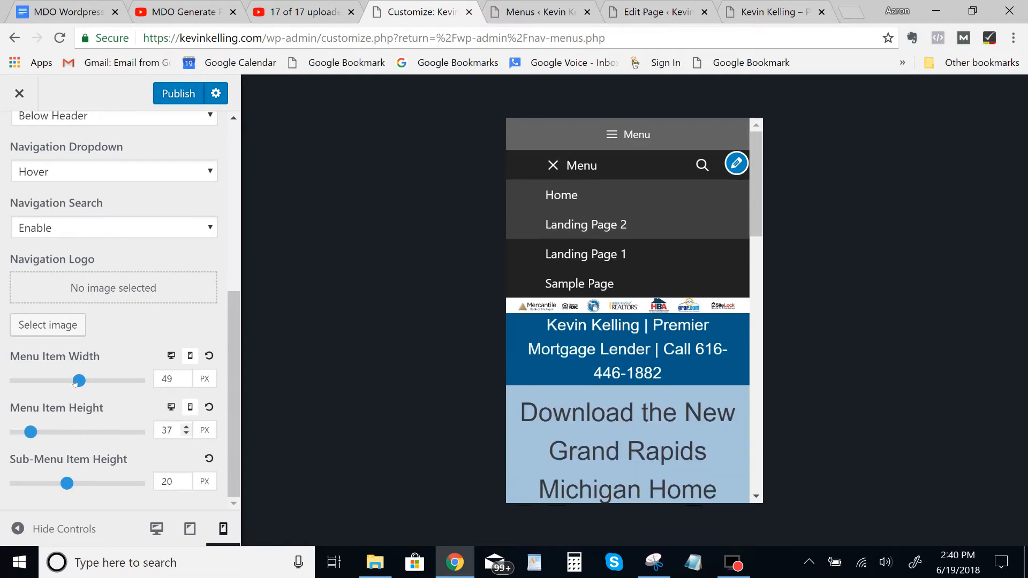
pyautogui.moveTo(78, 380); pyautogui.dragTo(53, 376)
pyautogui.moveTo(236, 339); pyautogui.dragTo(227, 140)
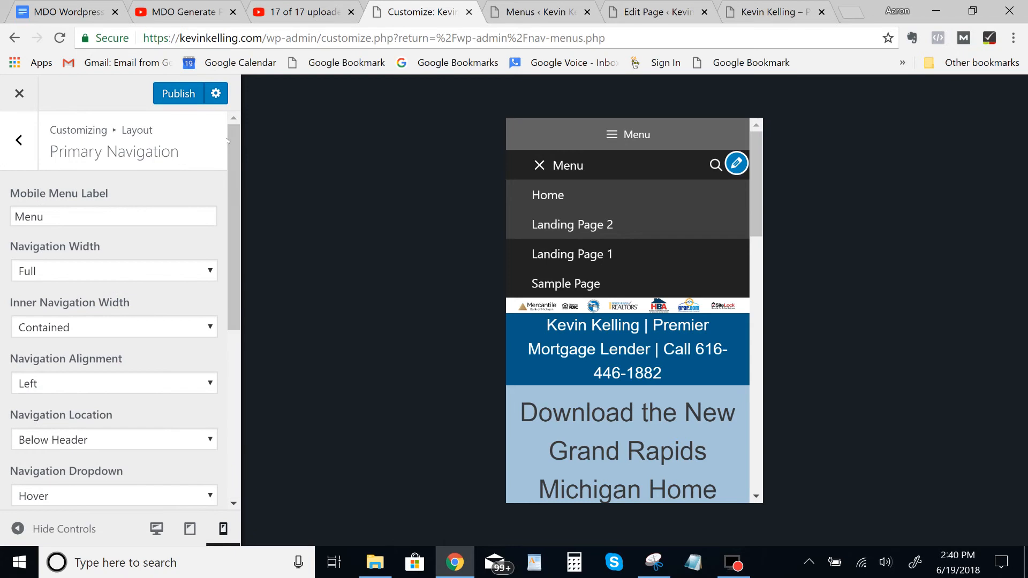